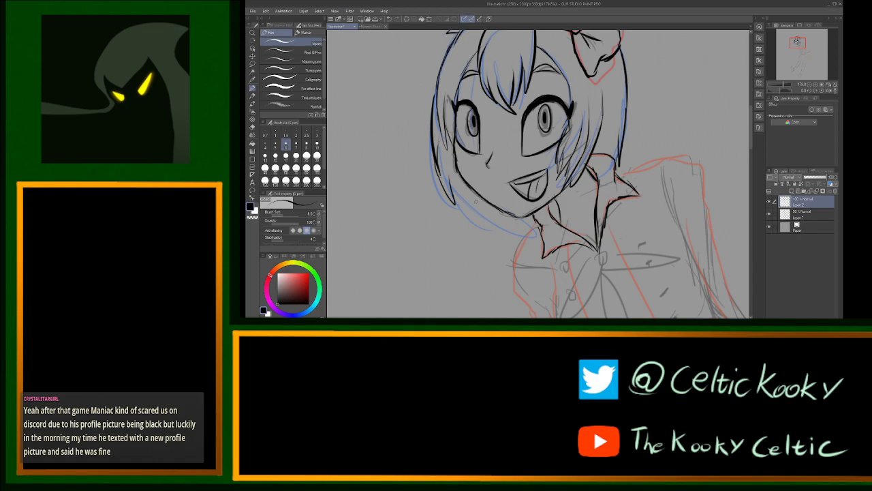
Step: Ink the hair tips along the jaw over the blue sketch and touch up the edge of the shirt collar
left_click_drag(453, 199, 508, 235)
left_click_drag(497, 226, 528, 237)
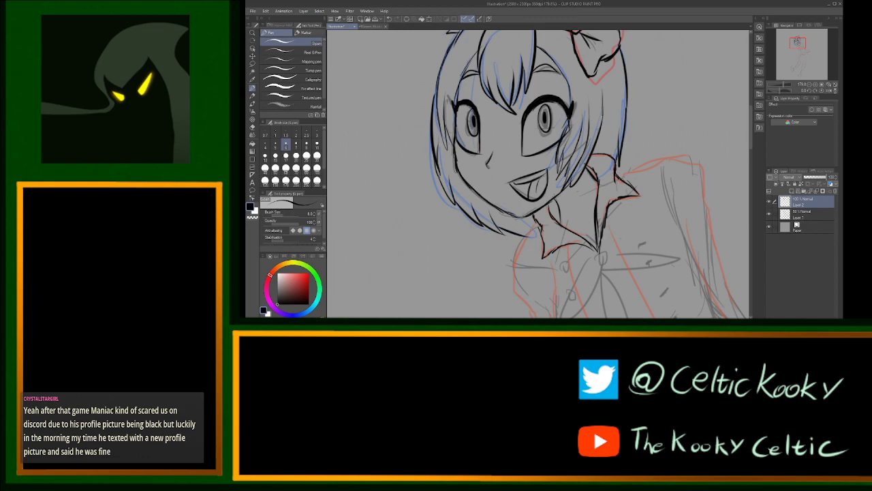
left_click_drag(616, 175, 631, 186)
Step: Ink the shoulder line beside the collar, the upper sleeve edge and the inner sleeve fold over the red sketch
key("alt+space")
left_click_drag(585, 207, 675, 175)
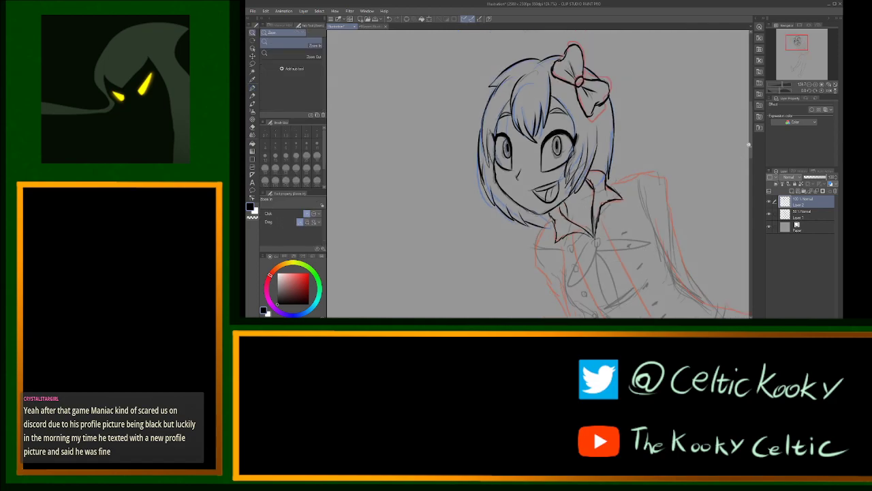
scroll(738, 161, "down", 3)
scroll(614, 307, "right", 3)
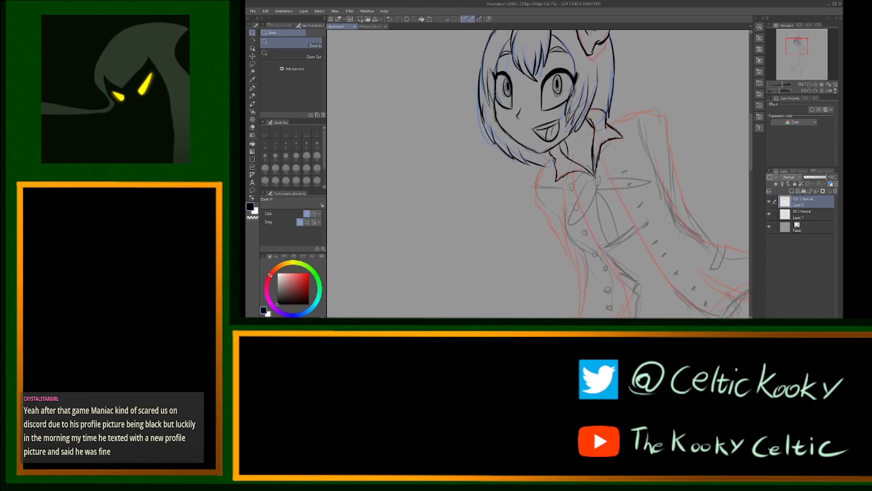
key("p")
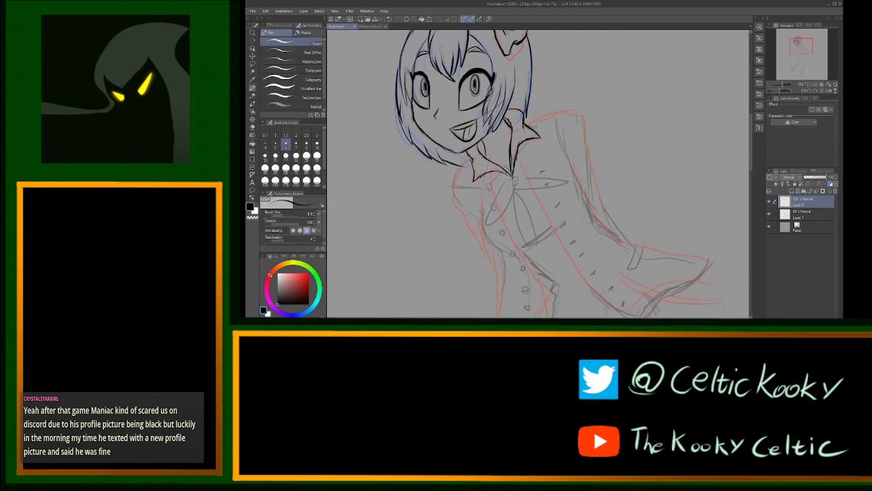
mouse_move(529, 122)
left_mouse_down()
mouse_move(576, 113)
mouse_move(581, 121)
mouse_move(582, 113)
mouse_move(595, 206)
left_mouse_up()
mouse_move(574, 154)
left_mouse_down()
mouse_move(580, 185)
mouse_move(560, 116)
left_mouse_up()
key("ctrl+z")
left_click_drag(570, 164, 559, 115)
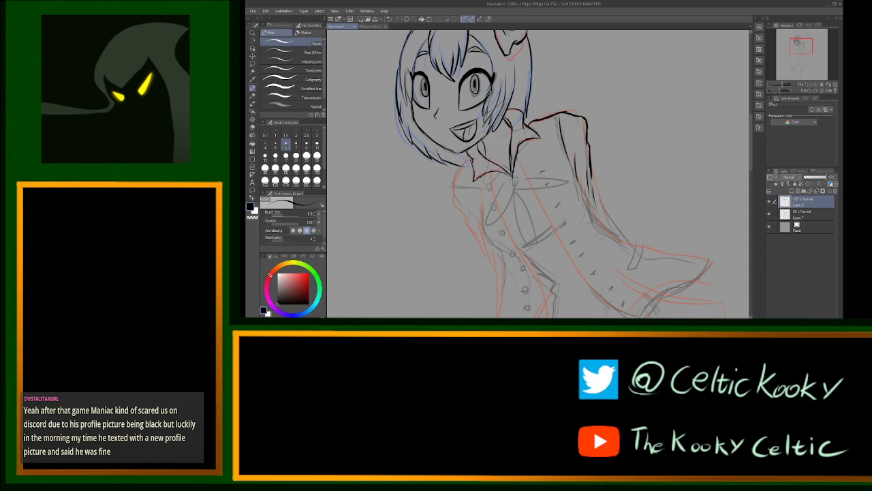
left_click_drag(565, 152, 555, 117)
key("ctrl+z")
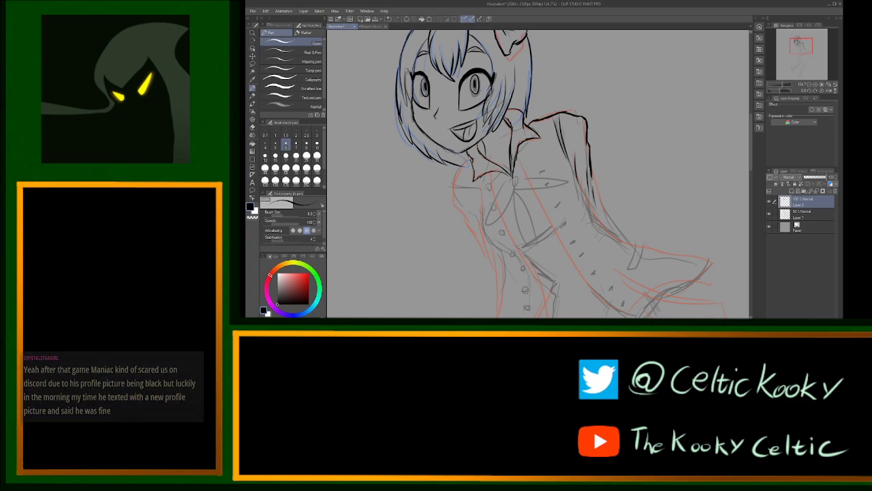
Step: Ink the sleeve down to the jacket's pointed tail, plus that side's front opening edge and lower hem
mouse_move(592, 167)
left_mouse_down()
mouse_move(610, 231)
mouse_move(613, 219)
mouse_move(621, 230)
left_mouse_up()
key("ctrl+z")
left_click_drag(612, 217, 634, 244)
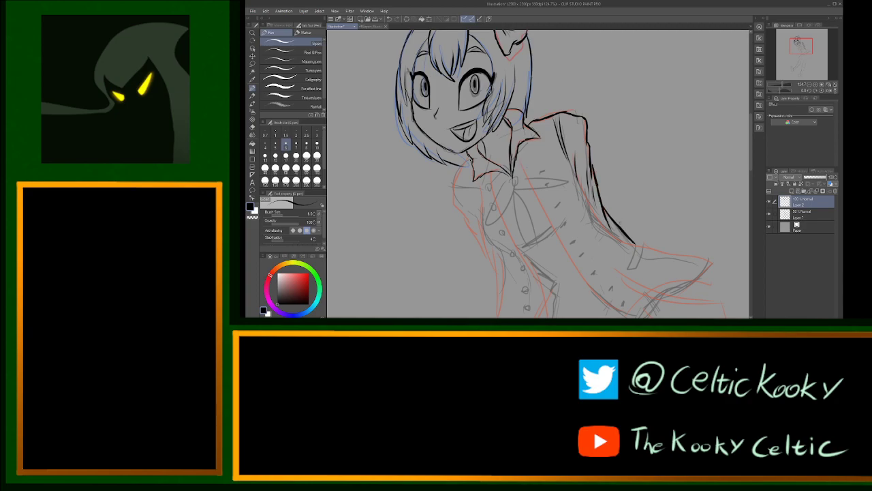
mouse_move(570, 160)
left_mouse_down()
mouse_move(592, 216)
mouse_move(611, 235)
mouse_move(714, 263)
left_mouse_up()
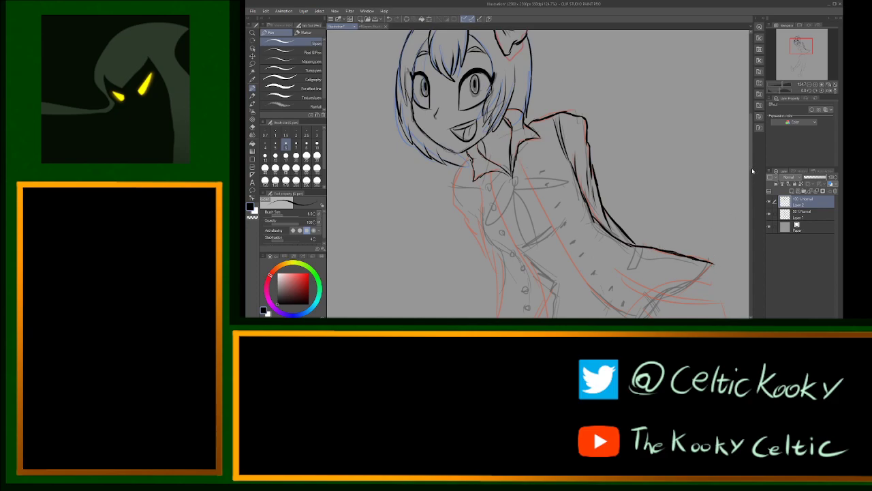
mouse_move(752, 170)
left_mouse_down()
mouse_move(753, 184)
mouse_move(634, 252)
mouse_move(590, 225)
mouse_move(517, 83)
mouse_move(521, 95)
left_mouse_up()
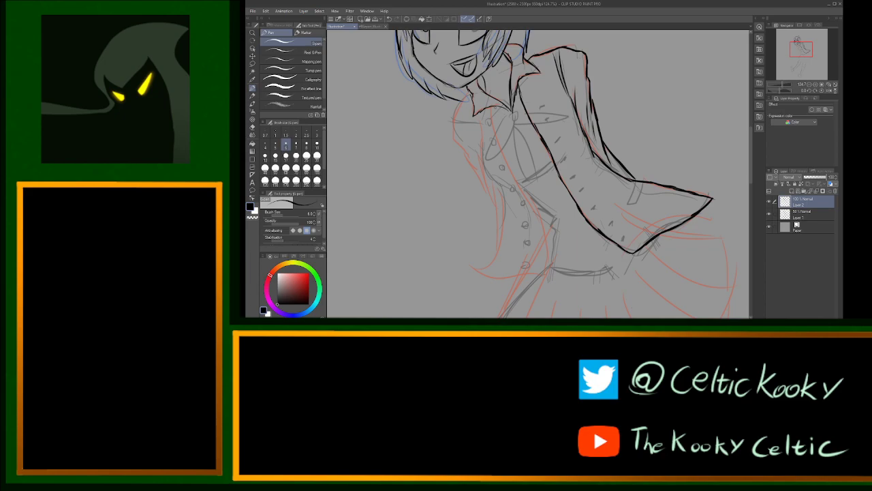
Step: Ink the opposite jacket panel's front edge from the collar down, and its bottom hem with the flared corner
mouse_move(492, 104)
left_mouse_down()
mouse_move(500, 147)
mouse_move(539, 219)
mouse_move(548, 278)
mouse_move(459, 285)
left_mouse_up()
key("ctrl+z")
key("ctrl+z")
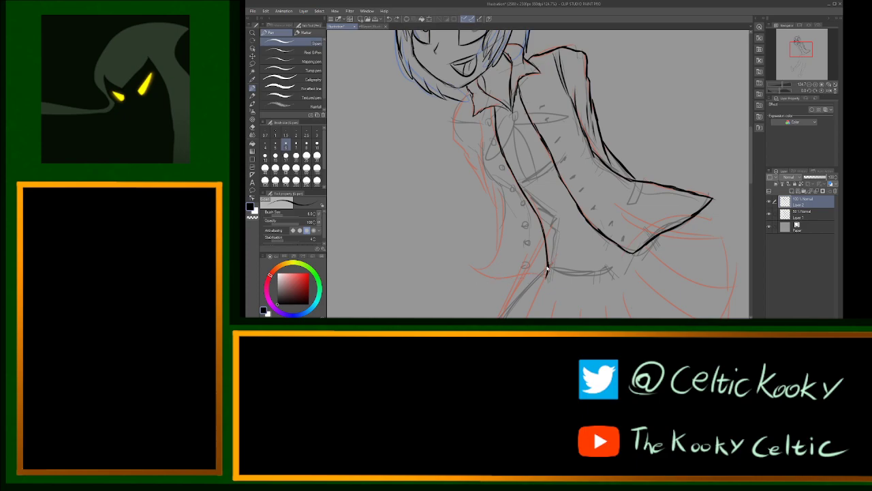
left_click_drag(548, 272, 486, 279)
key("ctrl+z")
mouse_move(548, 273)
left_mouse_down()
mouse_move(500, 279)
mouse_move(479, 268)
mouse_move(498, 252)
left_mouse_up()
key("ctrl+z")
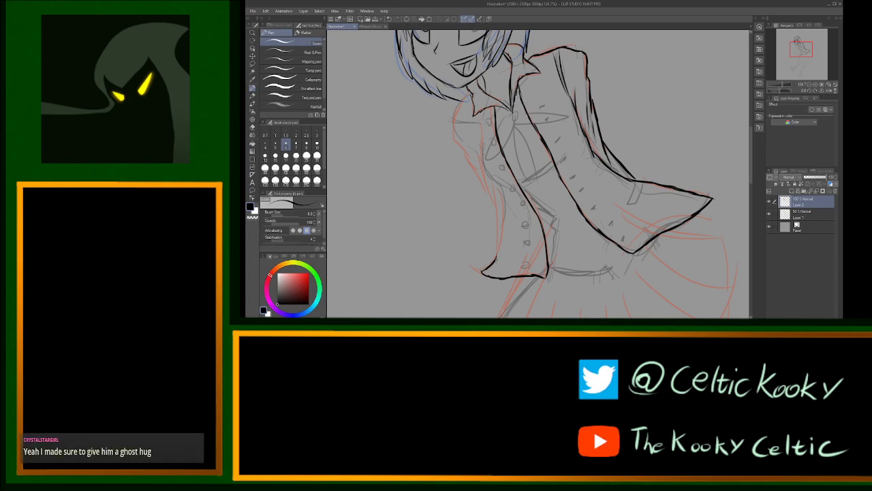
Step: Ink the outer side of the buttoned jacket panel, from the armhole down to the flared hem corner
left_click_drag(496, 260, 504, 186)
key("ctrl+z")
mouse_move(479, 127)
left_mouse_down()
mouse_move(490, 177)
mouse_move(508, 191)
left_mouse_up()
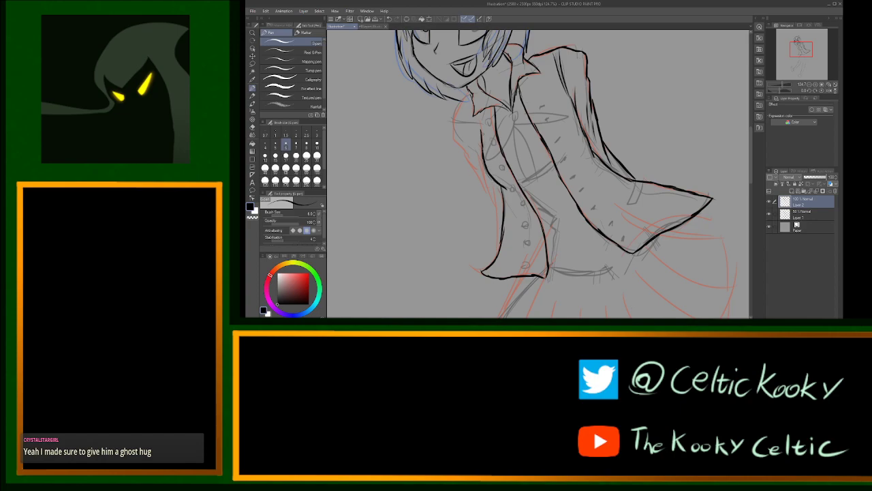
Step: Ink the shoulder and the arm outline beside the buttoned jacket panel, redrawing strokes that miss the sketch
mouse_move(479, 123)
left_mouse_down()
mouse_move(484, 134)
mouse_move(455, 116)
left_mouse_up()
key("ctrl+z")
mouse_move(469, 93)
left_mouse_down()
mouse_move(455, 141)
mouse_move(488, 183)
left_mouse_up()
key("ctrl+z")
left_click_drag(479, 152, 482, 184)
left_click_drag(476, 171, 490, 198)
left_click_drag(488, 191, 498, 207)
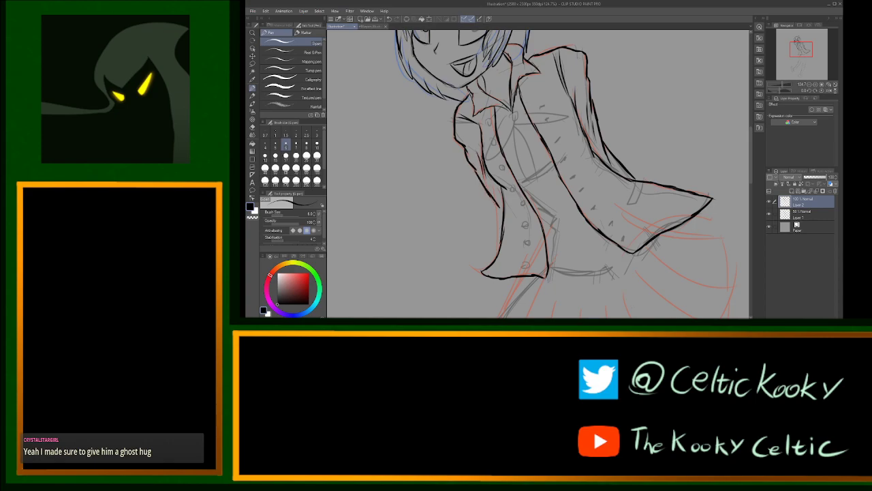
Step: Undo the latest arm strokes and redraw the lower arm outline to meet the jacket's side
key("ctrl+z")
key("ctrl+z")
key("ctrl+z")
key("ctrl+z")
key("ctrl+z")
key("ctrl+z")
left_click_drag(475, 169, 504, 212)
Step: Ink the line across the shirt between the jacket fronts and the small round fastening at the collar's base
left_click_drag(519, 184, 555, 158)
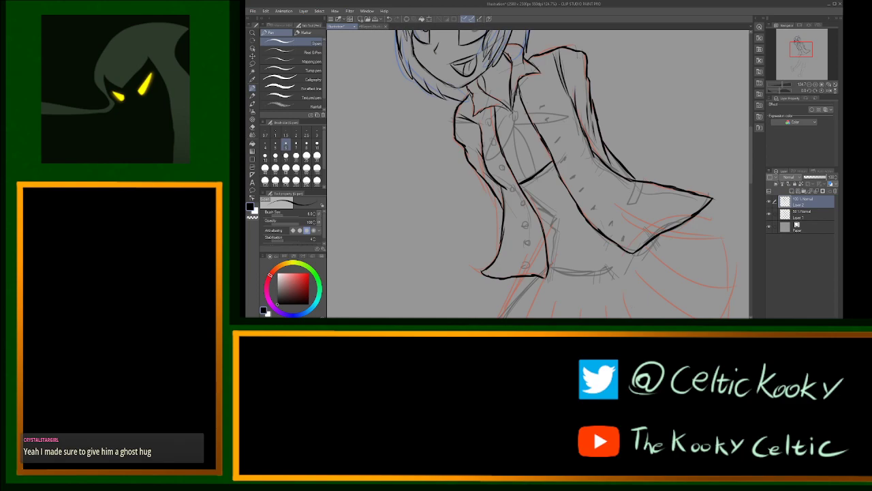
left_click_drag(510, 109, 512, 111)
key("ctrl+space")
key("e")
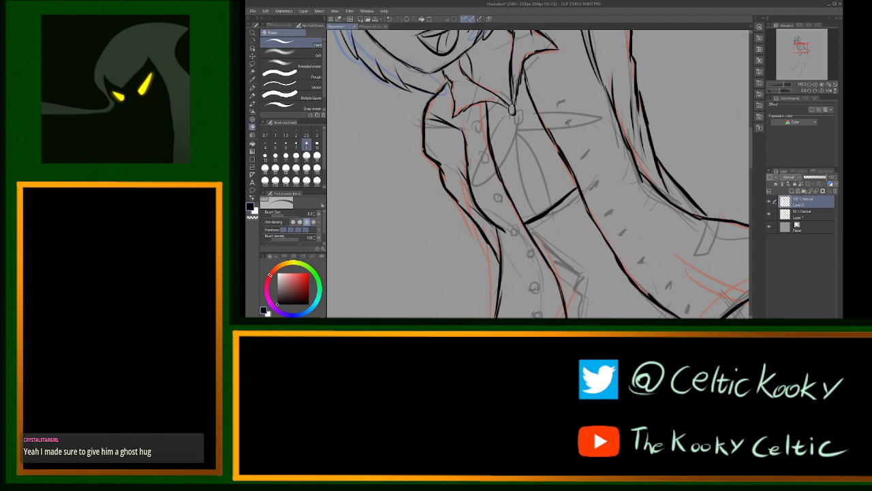
key("p")
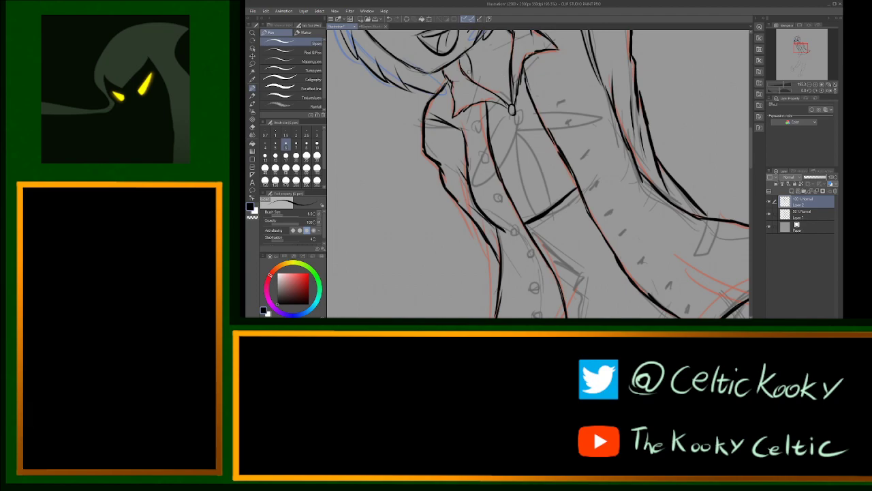
key("ctrl+space")
left_click_drag(478, 79, 475, 83)
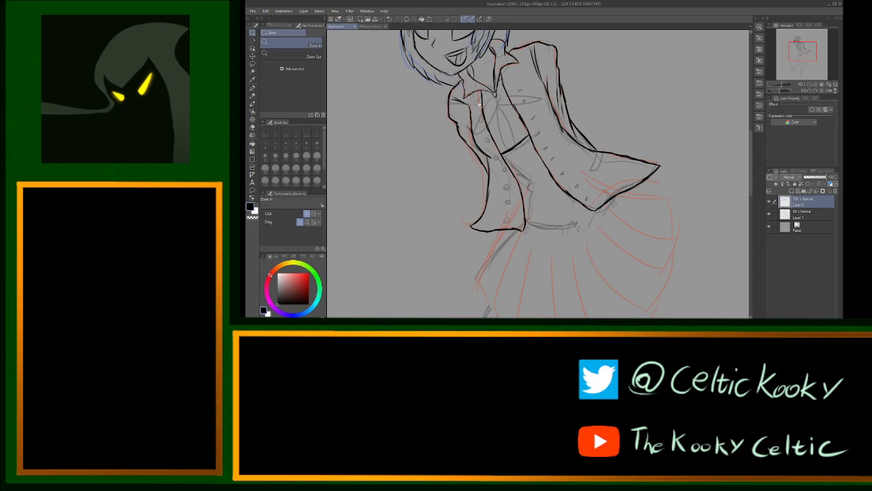